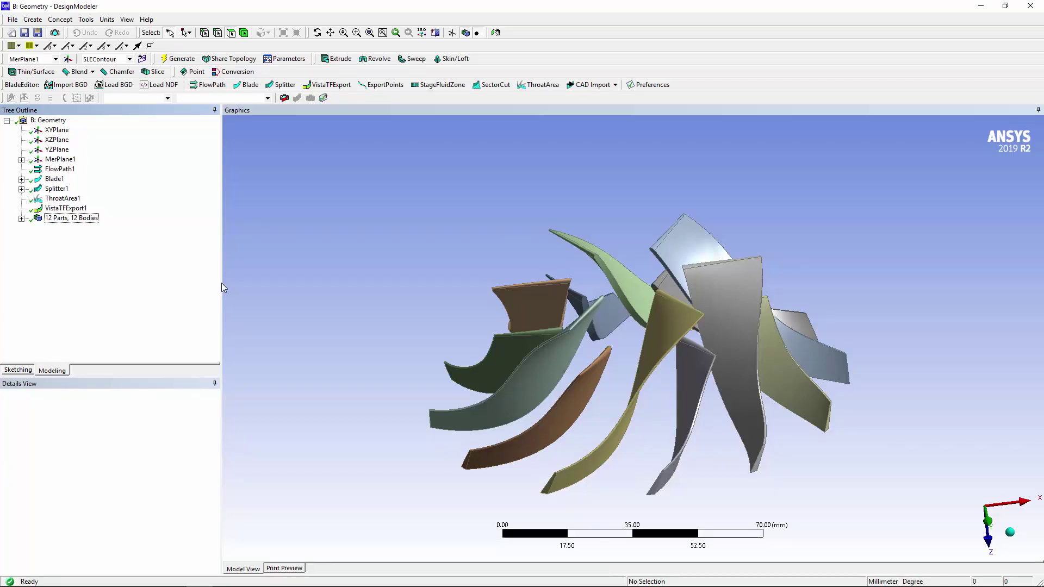
Step: Rotate the blade to a side view and list its four design parameters, including Blade_TE_Angle 62.335°
{"action": "left_click_drag", "start_coordinate": [617, 323], "coordinate": [449, 28]}
{"action": "left_click", "coordinate": [289, 58]}
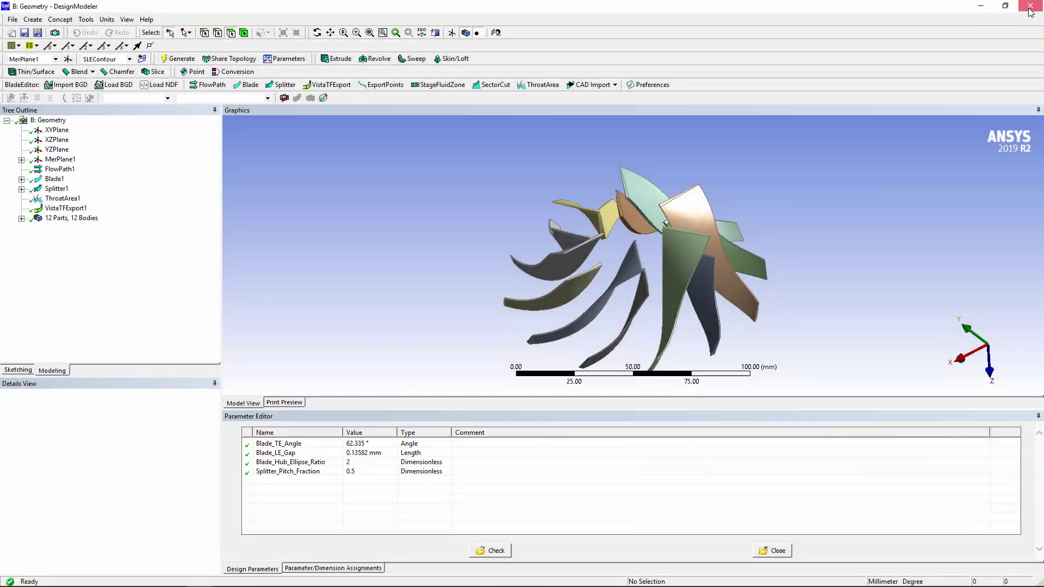
Step: Close DesignModeler and bring up B2 Geometry's Transfer Data To New > Vista TF option
{"action": "left_click", "coordinate": [1030, 6]}
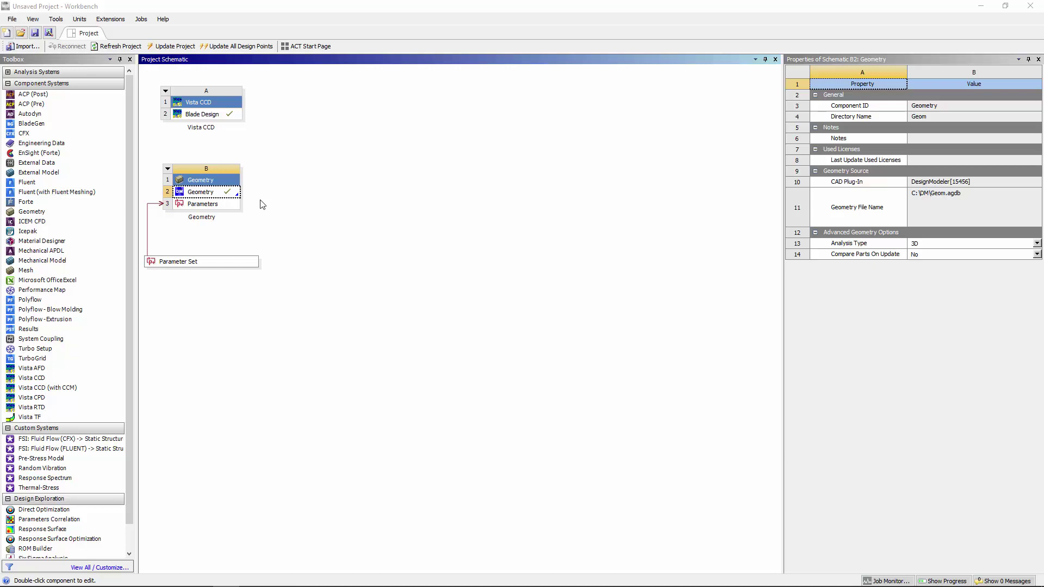
{"action": "right_click", "coordinate": [233, 197]}
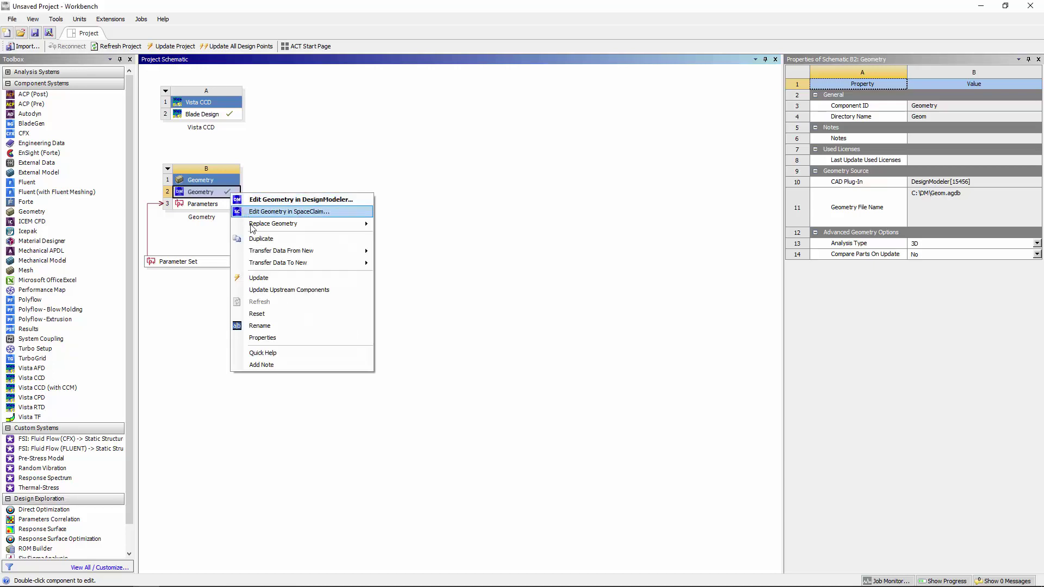
{"action": "mouse_move", "coordinate": [268, 265]}
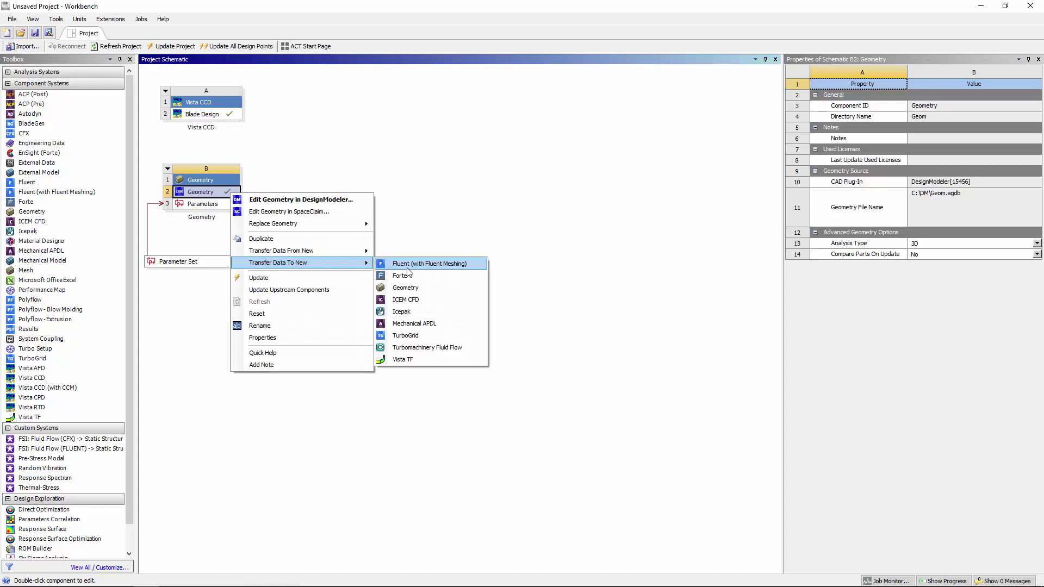
Step: Create the Vista TF system from B2 Geometry and show its 90000 rev/min, 0.6 kg/s, ideal-gas setup
{"action": "left_click", "coordinate": [413, 358]}
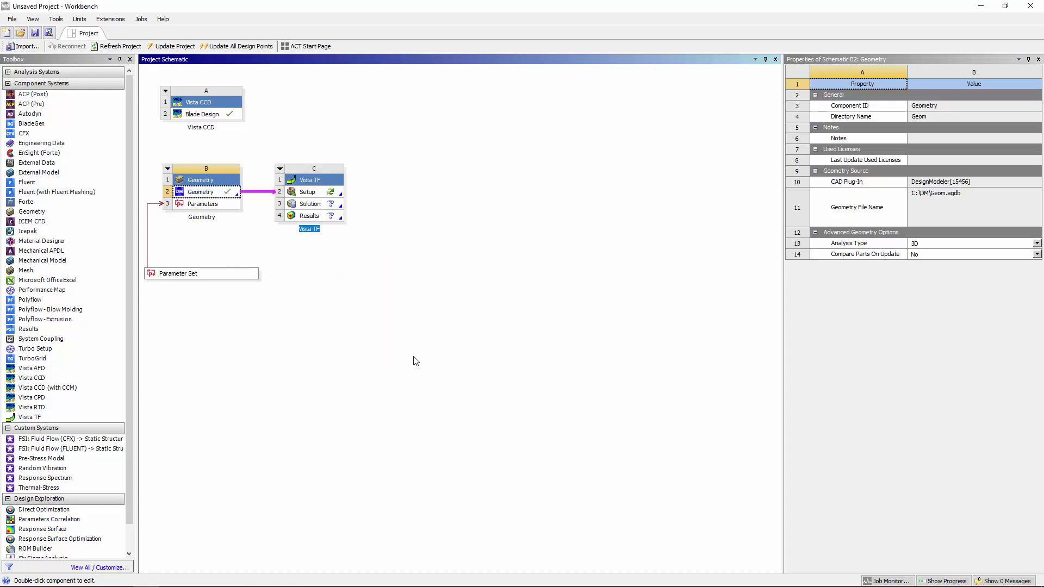
{"action": "left_click", "coordinate": [309, 193]}
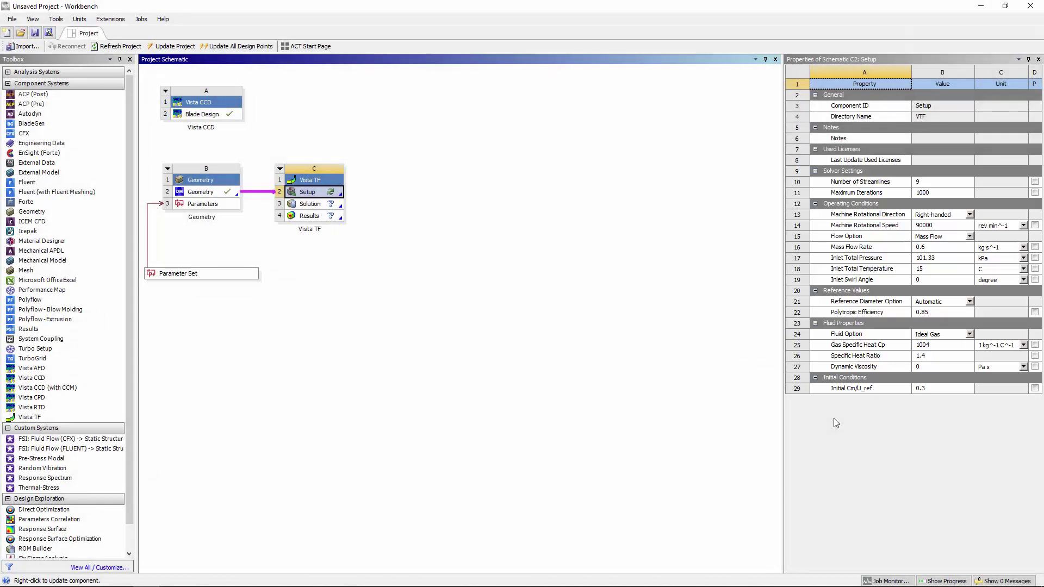
Step: Update the project so the Vista TF Setup, Solution and Results cells complete
{"action": "left_click", "coordinate": [158, 45]}
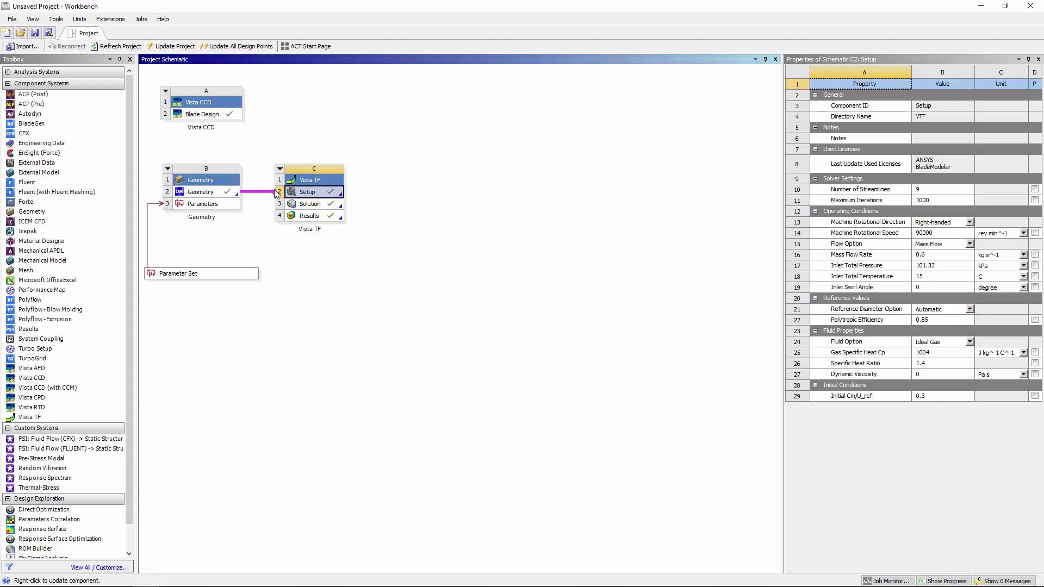
Step: Open the Vista TF results report and scroll through to Charts 7 and 8 on incidence and deviation
{"action": "double_click", "coordinate": [297, 216]}
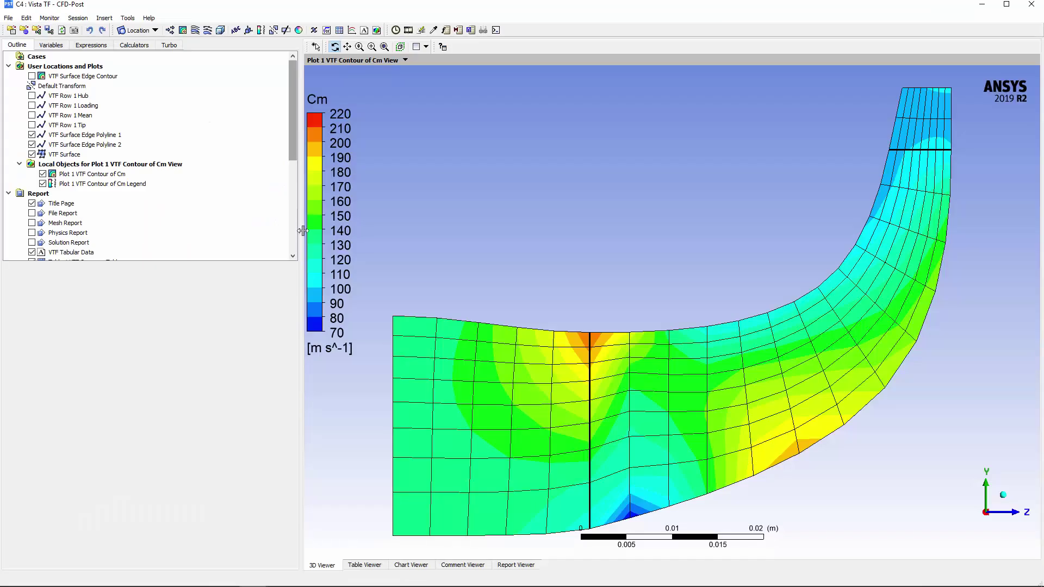
{"action": "left_click", "coordinate": [517, 565]}
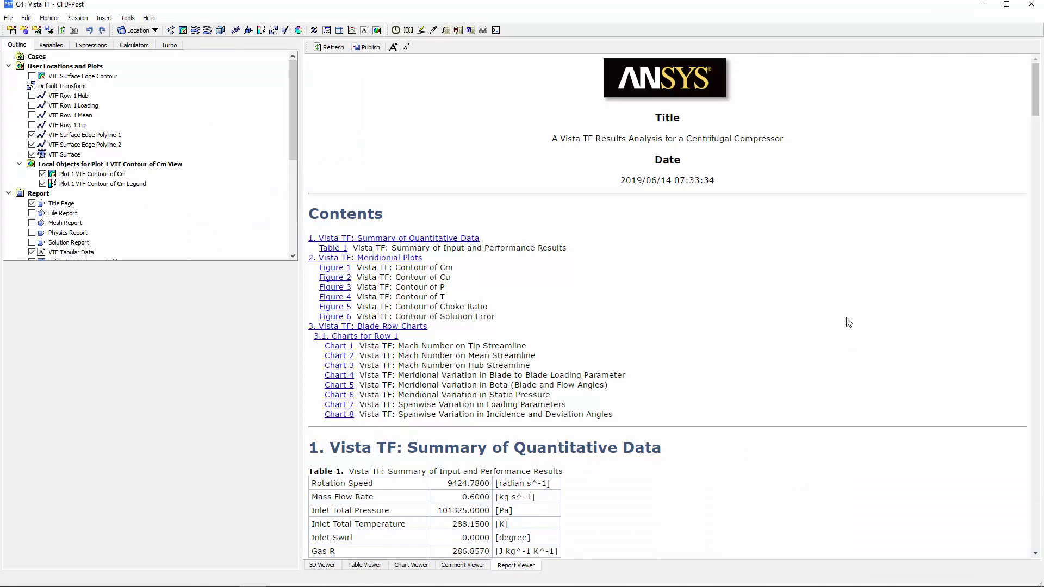
{"action": "scroll", "coordinate": [851, 317], "scroll_direction": "down", "scroll_amount": 1}
{"action": "scroll", "coordinate": [851, 316], "scroll_direction": "down", "scroll_amount": 5}
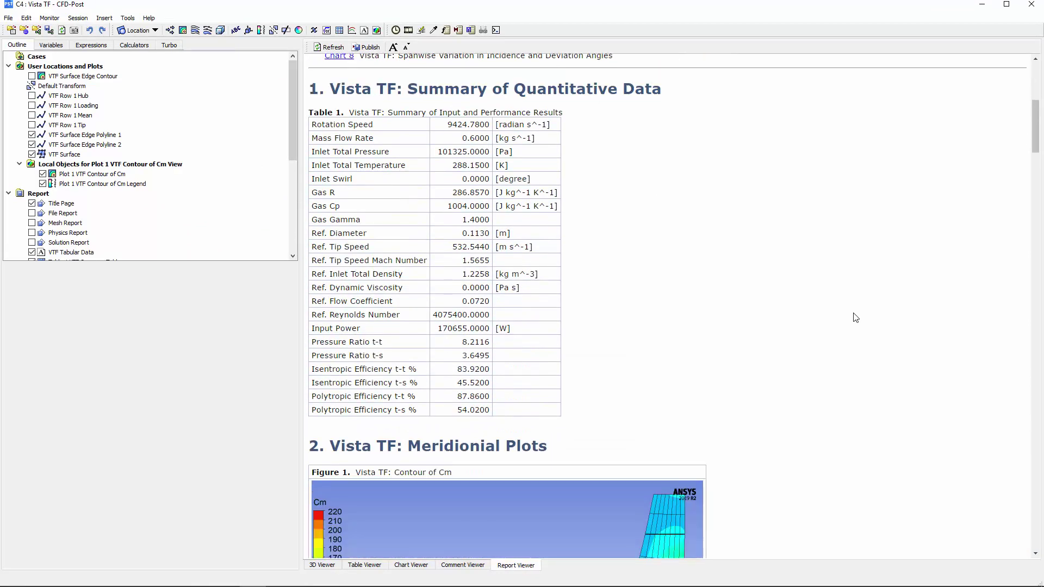
{"action": "scroll", "coordinate": [856, 318], "scroll_direction": "down", "scroll_amount": 3}
{"action": "scroll", "coordinate": [860, 320], "scroll_direction": "down", "scroll_amount": 2}
{"action": "scroll", "coordinate": [862, 321], "scroll_direction": "down", "scroll_amount": 4}
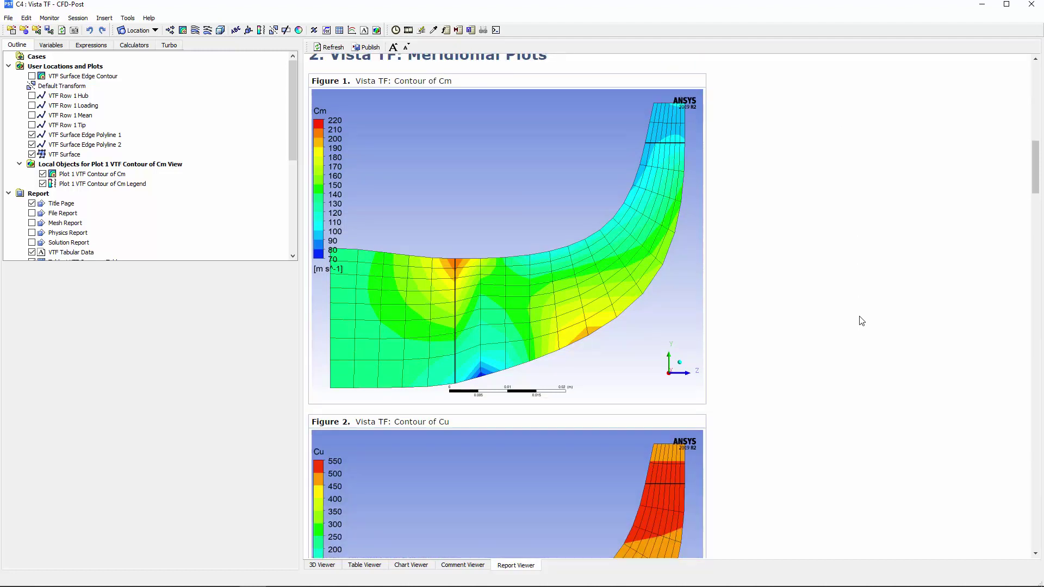
{"action": "scroll", "coordinate": [863, 321], "scroll_direction": "down", "scroll_amount": 6}
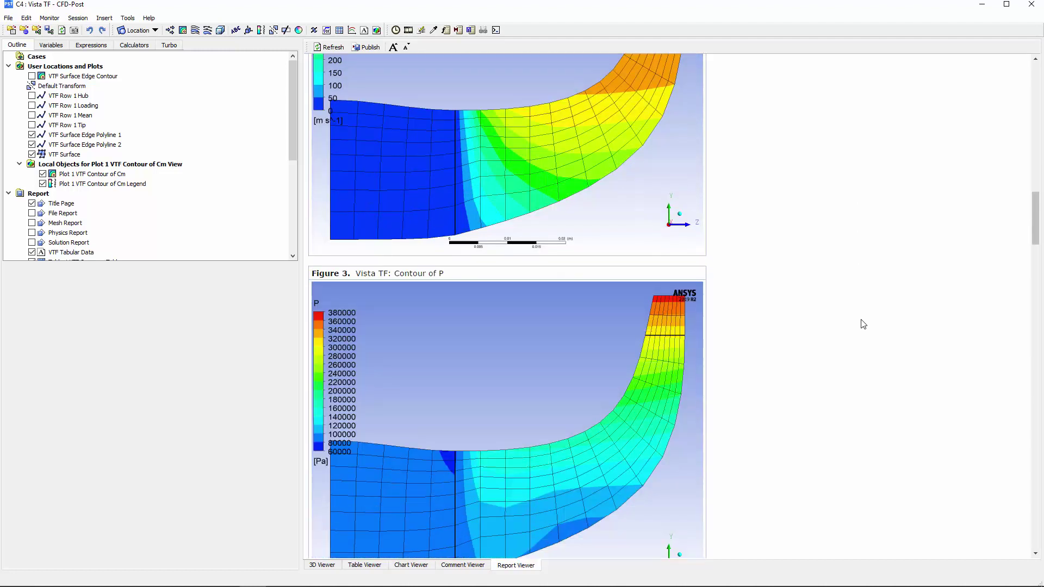
{"action": "scroll", "coordinate": [863, 324], "scroll_direction": "down", "scroll_amount": 5}
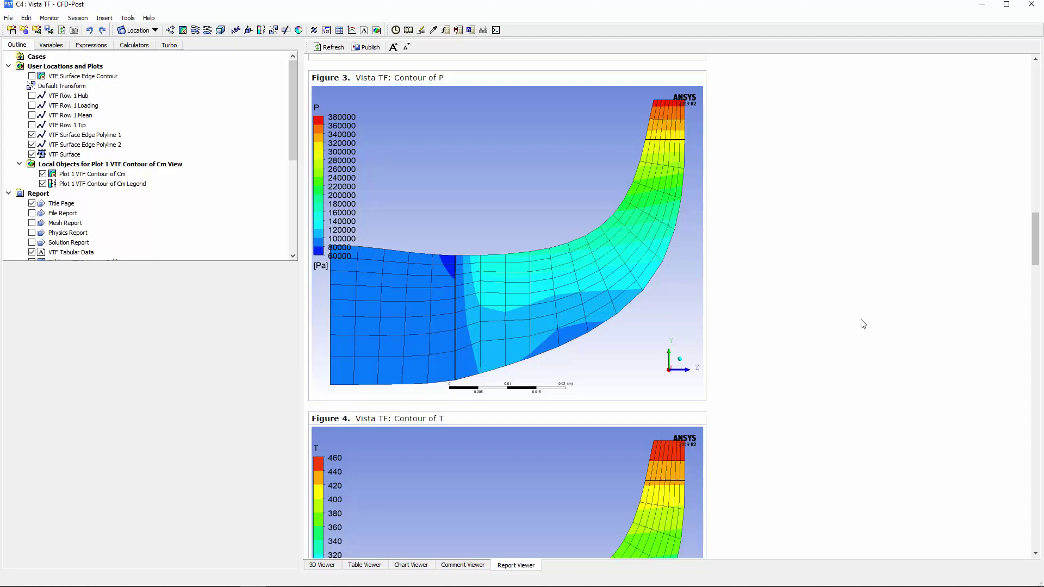
{"action": "scroll", "coordinate": [863, 325], "scroll_direction": "down", "scroll_amount": 10}
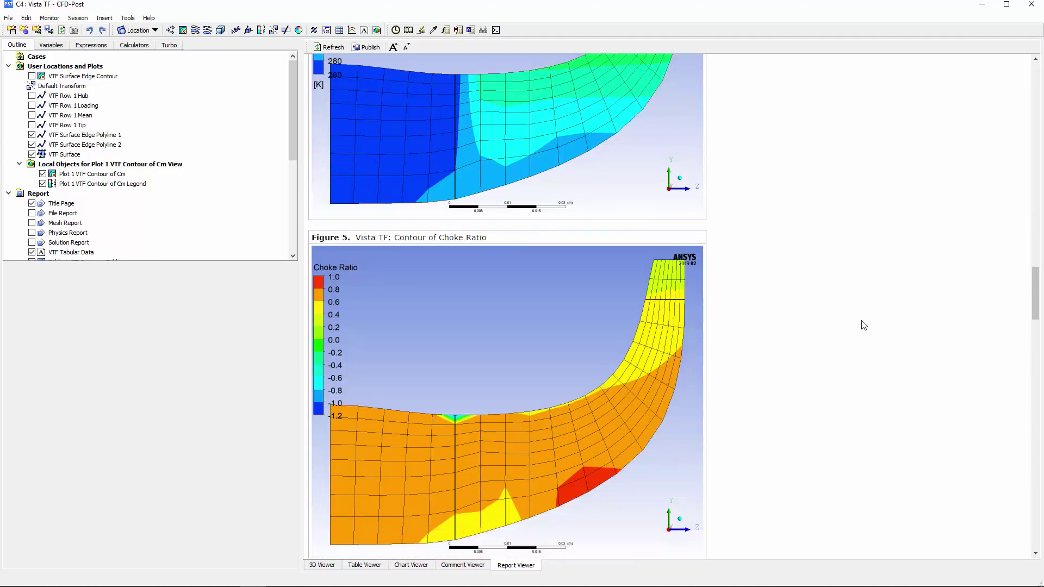
{"action": "scroll", "coordinate": [866, 325], "scroll_direction": "down", "scroll_amount": 1}
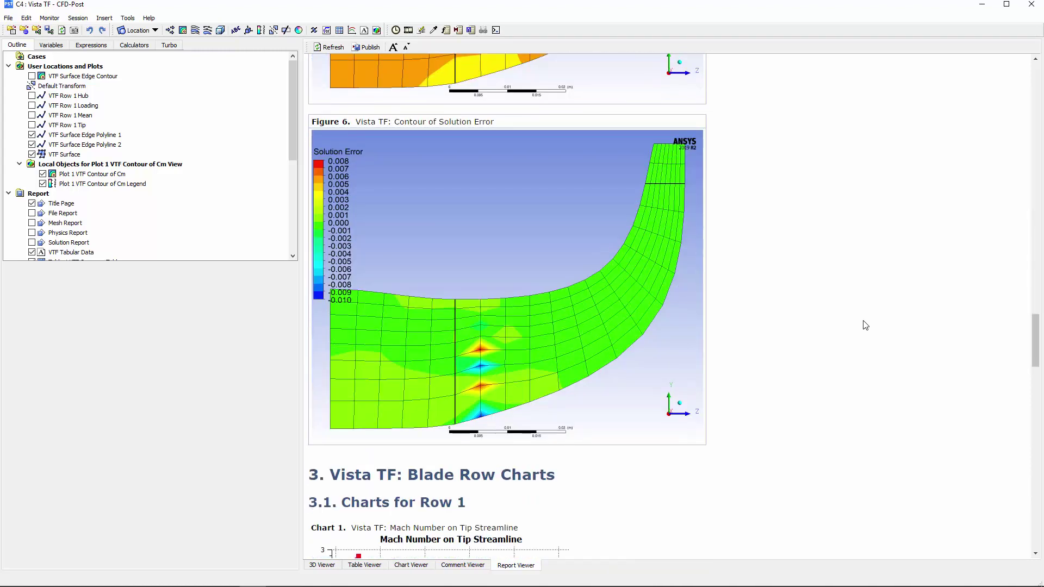
{"action": "scroll", "coordinate": [866, 325], "scroll_direction": "down", "scroll_amount": 6}
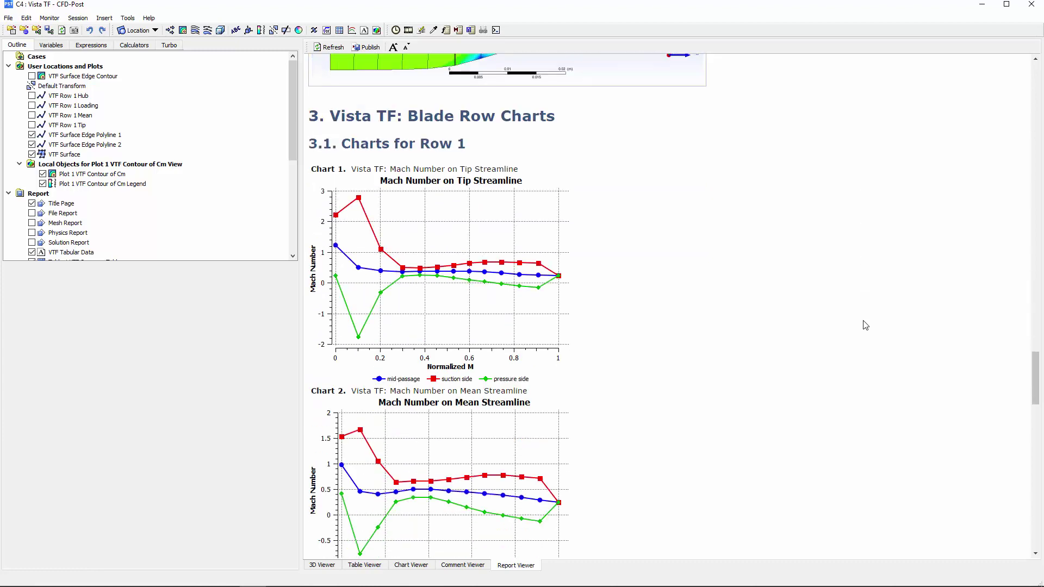
{"action": "scroll", "coordinate": [865, 325], "scroll_direction": "down", "scroll_amount": 8}
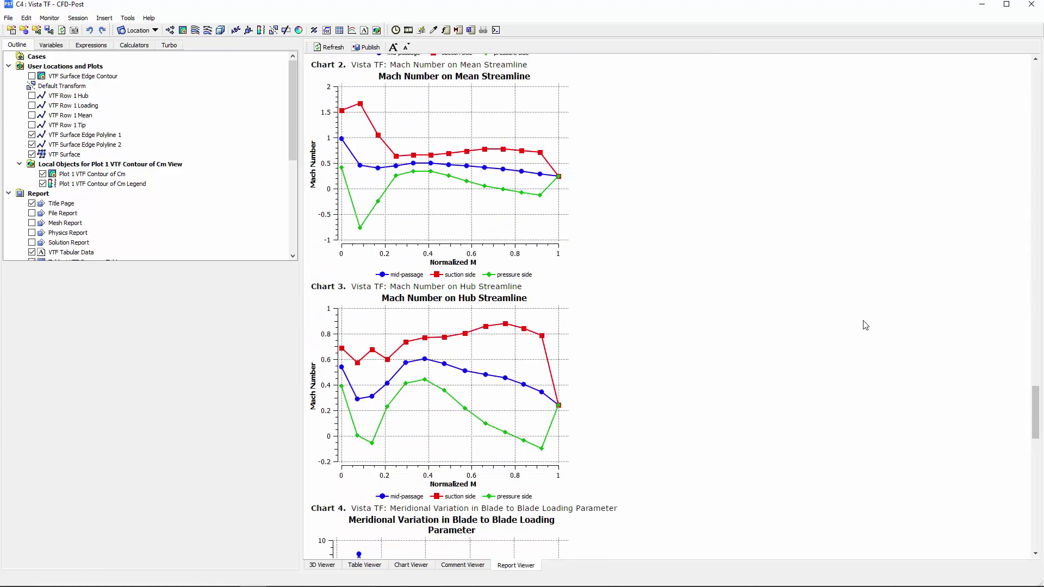
{"action": "scroll", "coordinate": [867, 327], "scroll_direction": "down", "scroll_amount": 7}
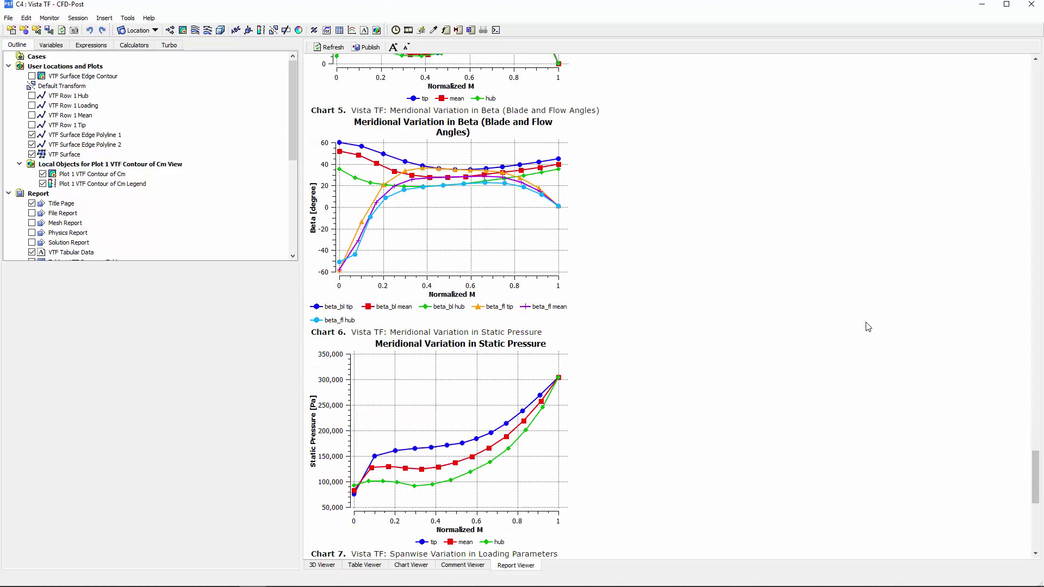
{"action": "scroll", "coordinate": [868, 327], "scroll_direction": "down", "scroll_amount": 7}
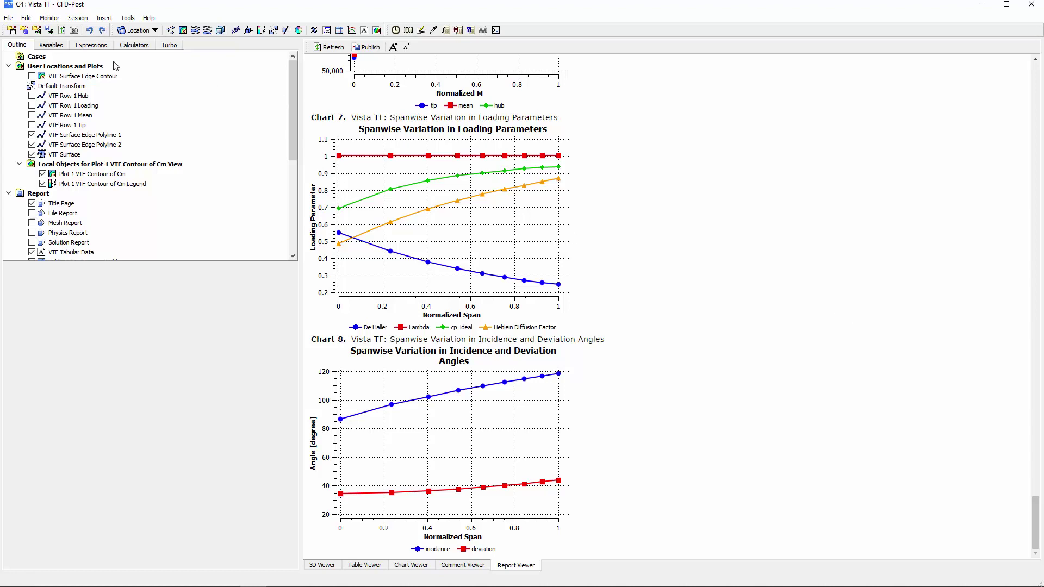
Step: Create a DeHaller expression defined as the minimum de_haller value
{"action": "left_click", "coordinate": [98, 49]}
{"action": "right_click", "coordinate": [109, 87]}
{"action": "left_click", "coordinate": [119, 94]}
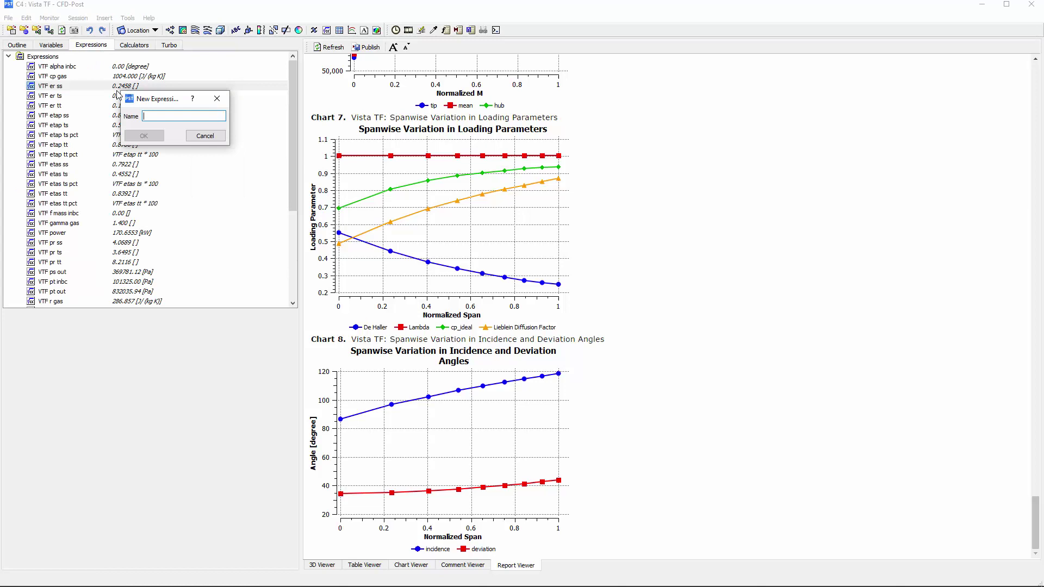
{"action": "type", "text": "DeHaller"}
{"action": "key", "text": "Return"}
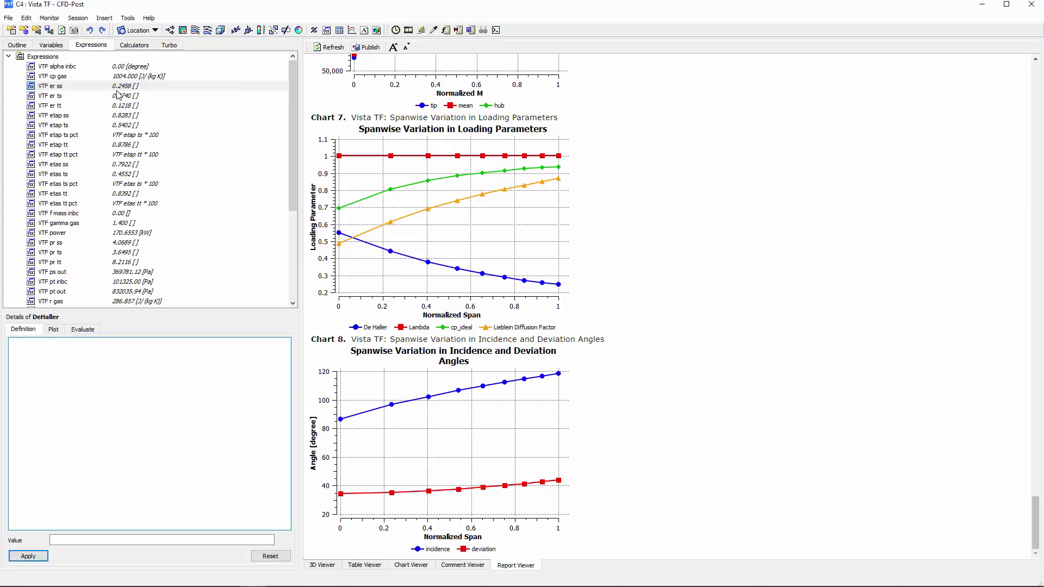
{"action": "type", "text": "minVal(de_haller on VTF Row 1 Loading)@VTF Row 1 Loading"}
{"action": "left_click", "coordinate": [28, 555]}
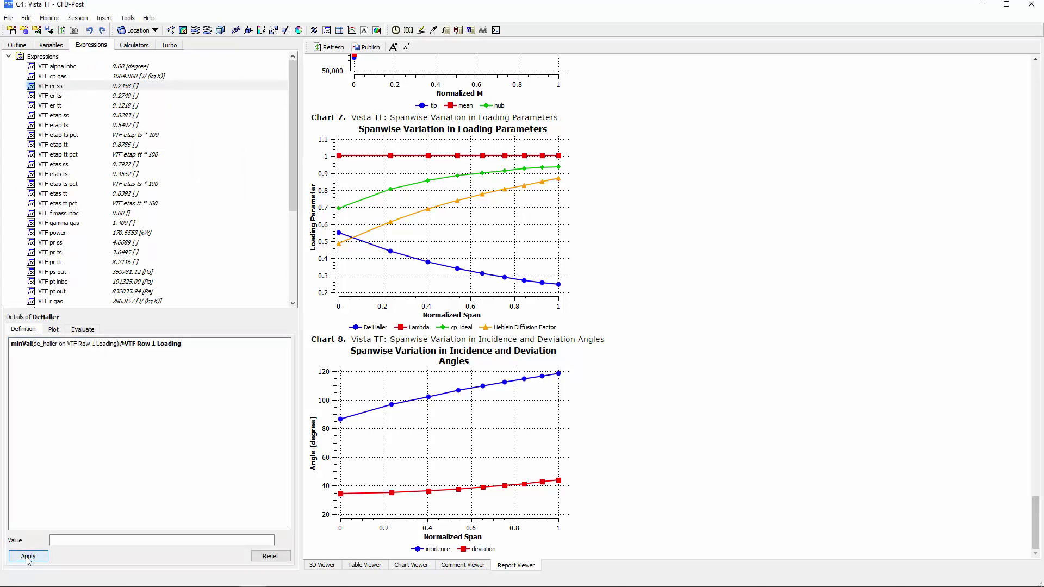
Step: Create a workcoeff expression averaging Lambda, evaluating to 1.0029
{"action": "right_click", "coordinate": [123, 253]}
{"action": "left_click", "coordinate": [131, 260]}
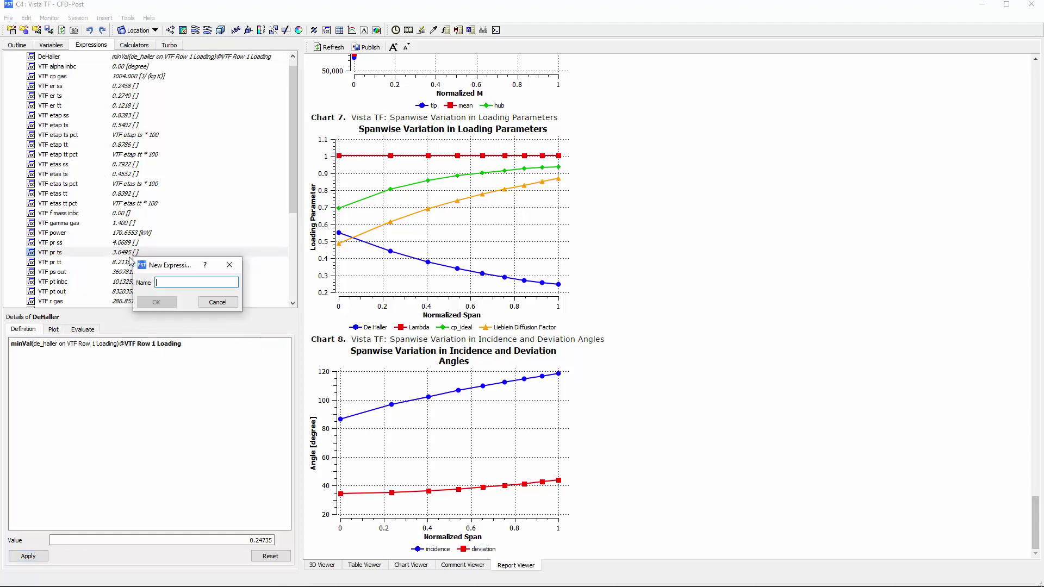
{"action": "type", "text": "workcoeff"}
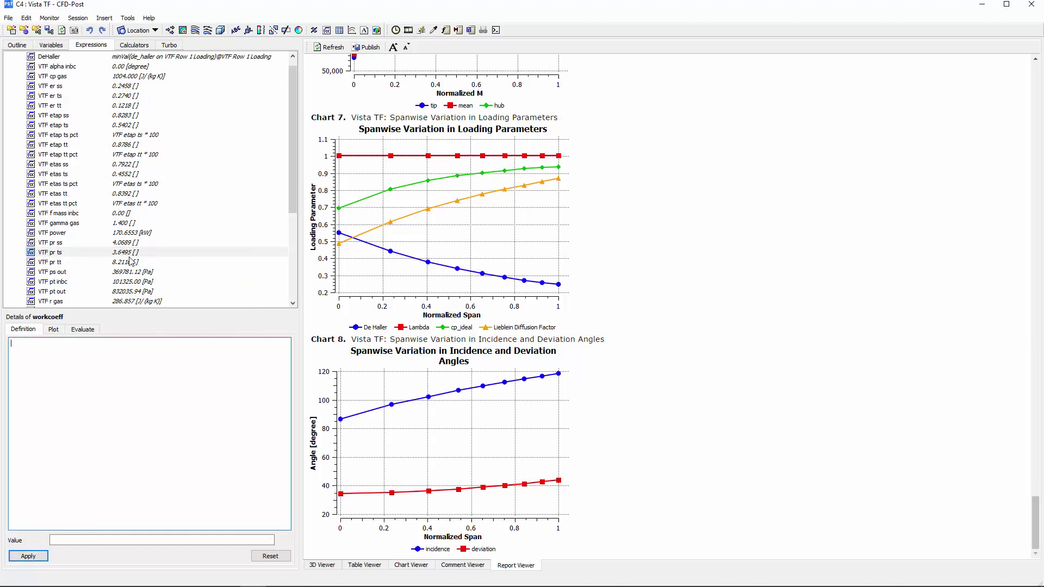
{"action": "type", "text": "ave(Lambda on VTF Row 1 Loading)@VTF Row 1 Loading"}
{"action": "left_click", "coordinate": [30, 555]}
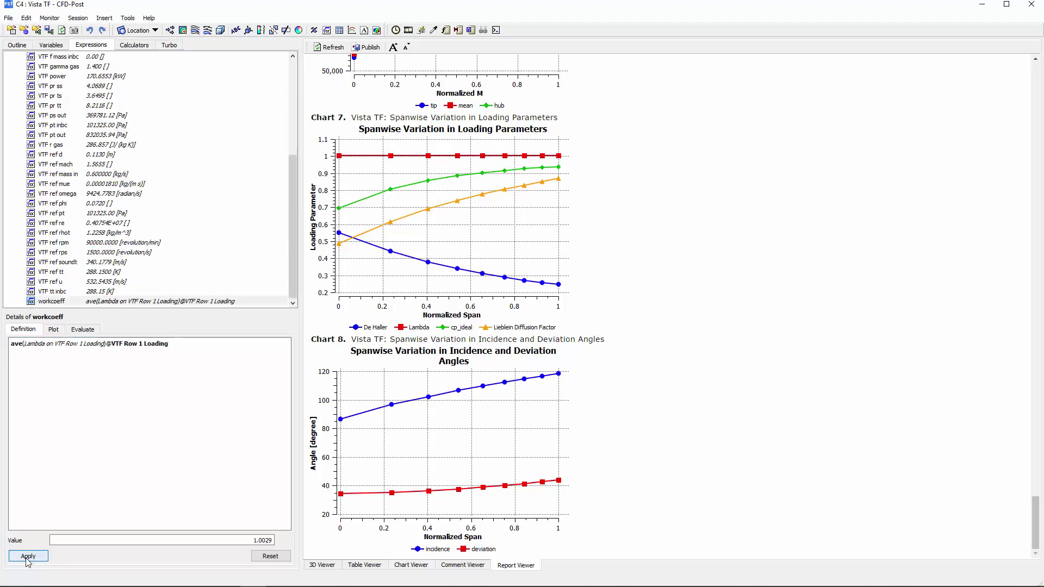
Step: Make workcoeff and DeHaller Workbench output parameters and close CFD-Post
{"action": "right_click", "coordinate": [74, 302]}
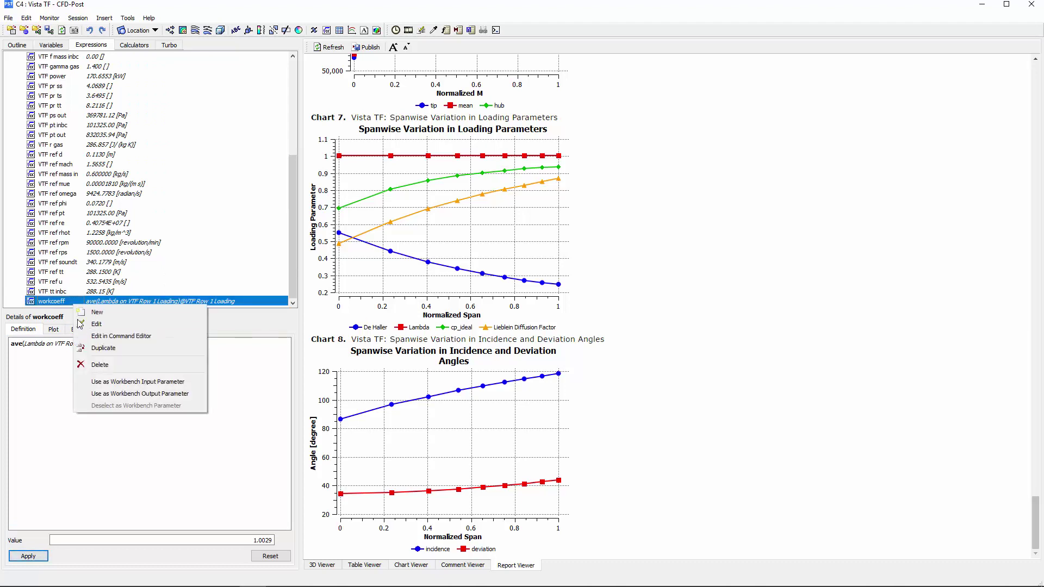
{"action": "left_click", "coordinate": [108, 394]}
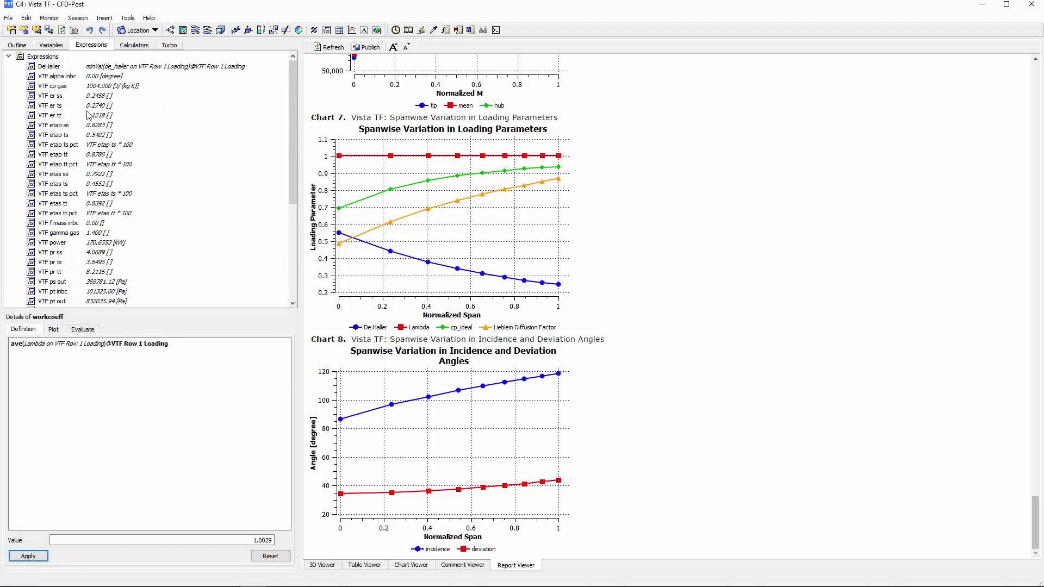
{"action": "right_click", "coordinate": [66, 66]}
{"action": "left_click", "coordinate": [112, 154]}
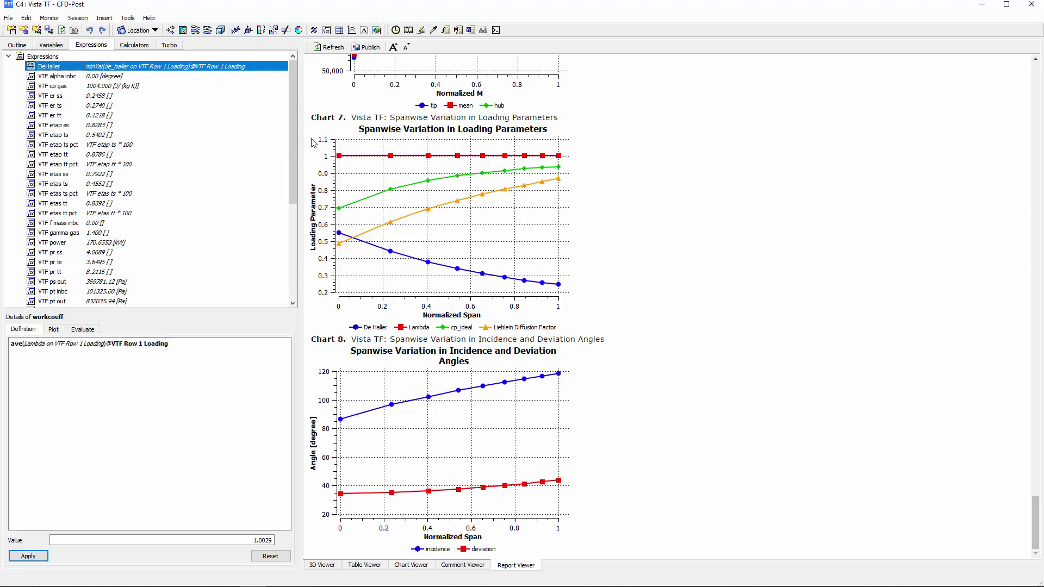
{"action": "left_click", "coordinate": [1029, 5]}
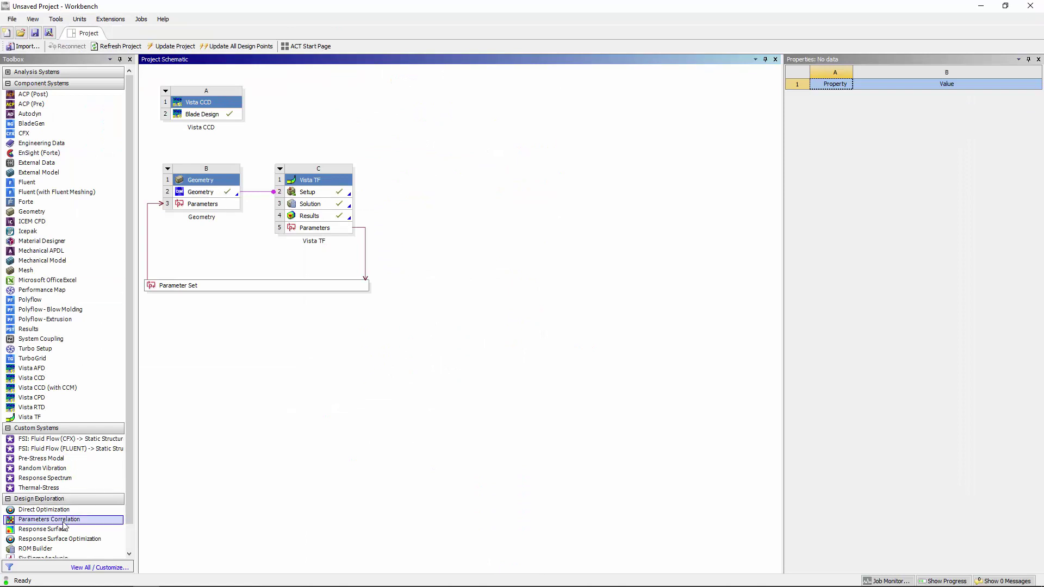
Step: Add a Response Surface Optimization system under the Parameter Set and generate its design of experiments
{"action": "left_click", "coordinate": [70, 539]}
{"action": "left_click_drag", "start_coordinate": [70, 541], "coordinate": [229, 302]}
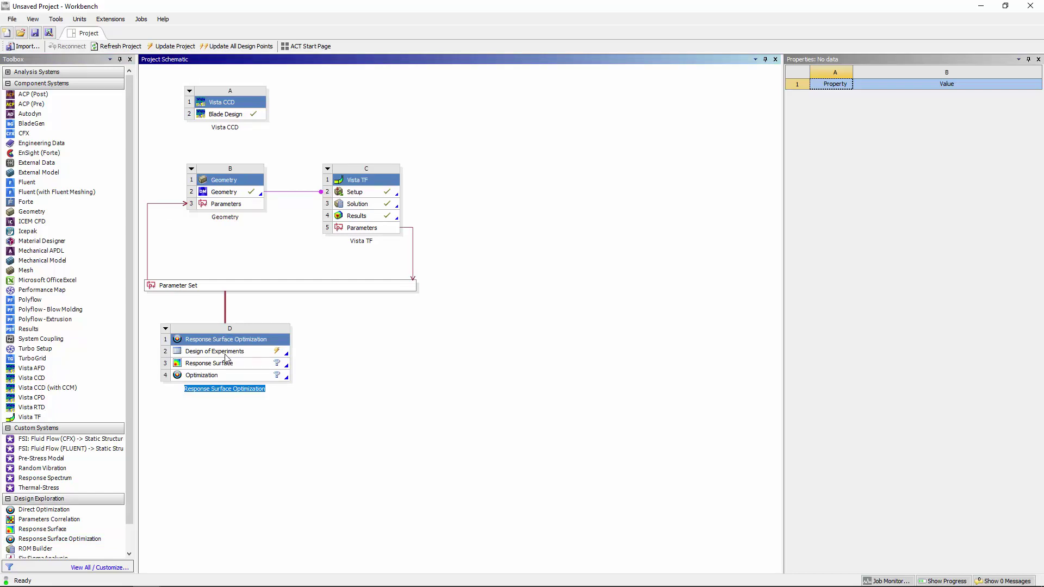
{"action": "double_click", "coordinate": [226, 353]}
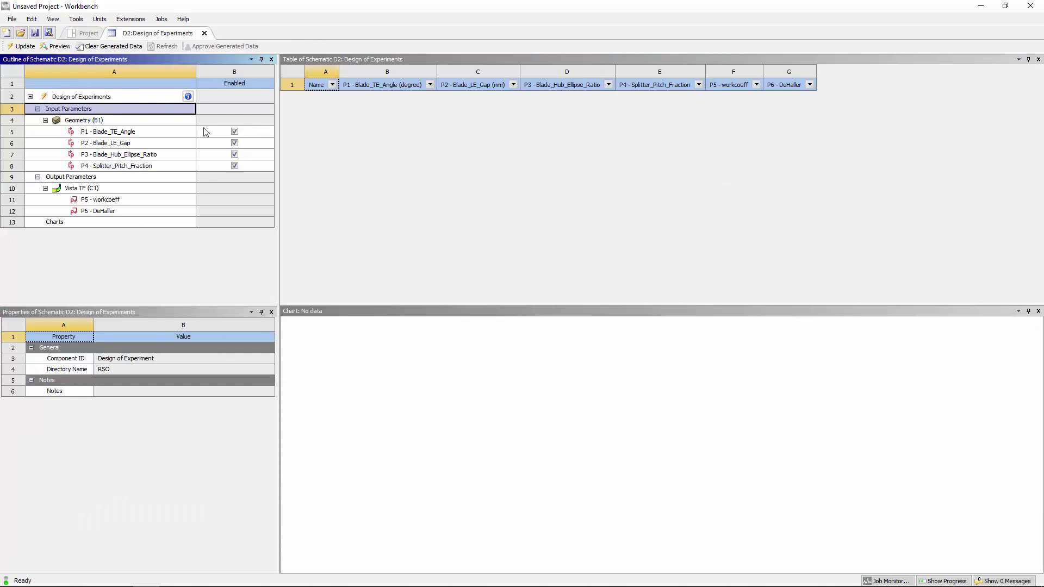
{"action": "left_click", "coordinate": [184, 133]}
{"action": "left_click", "coordinate": [235, 132]}
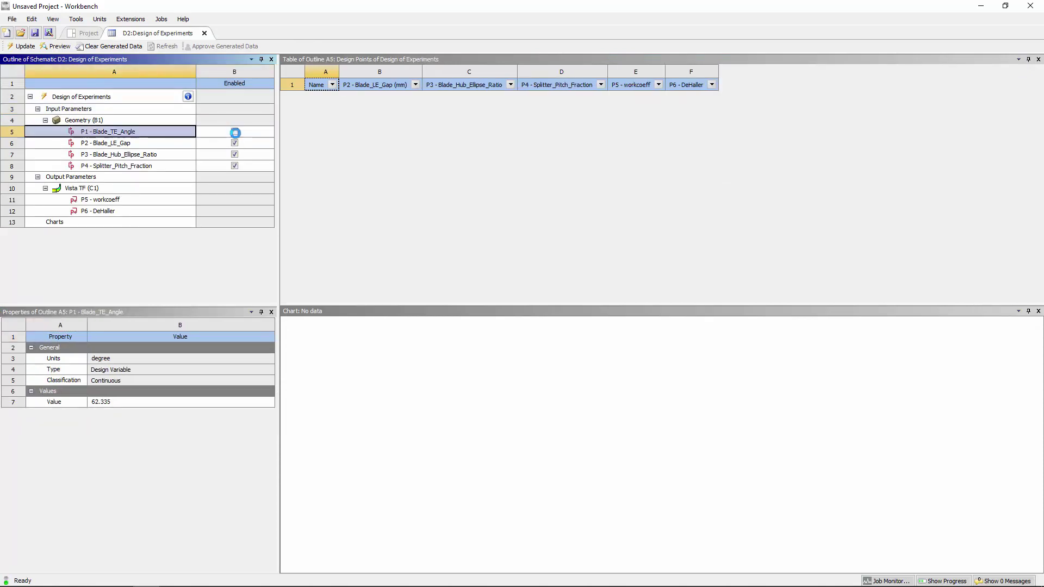
{"action": "left_click", "coordinate": [235, 133]}
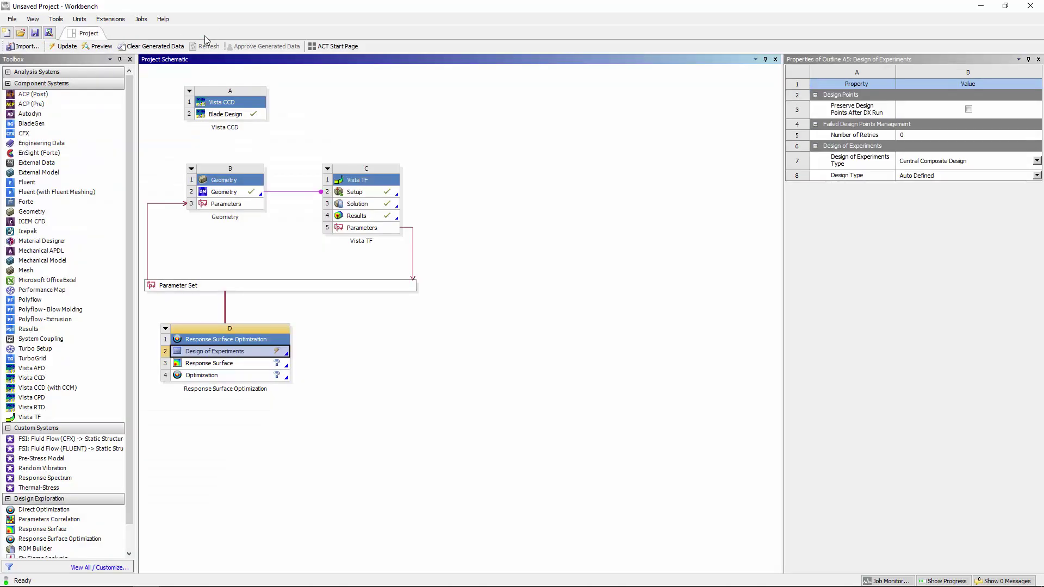
{"action": "left_click", "coordinate": [205, 33]}
{"action": "left_click", "coordinate": [69, 50]}
Step: Inspect the response surface's min-max search results and tolerances table
{"action": "double_click", "coordinate": [197, 364]}
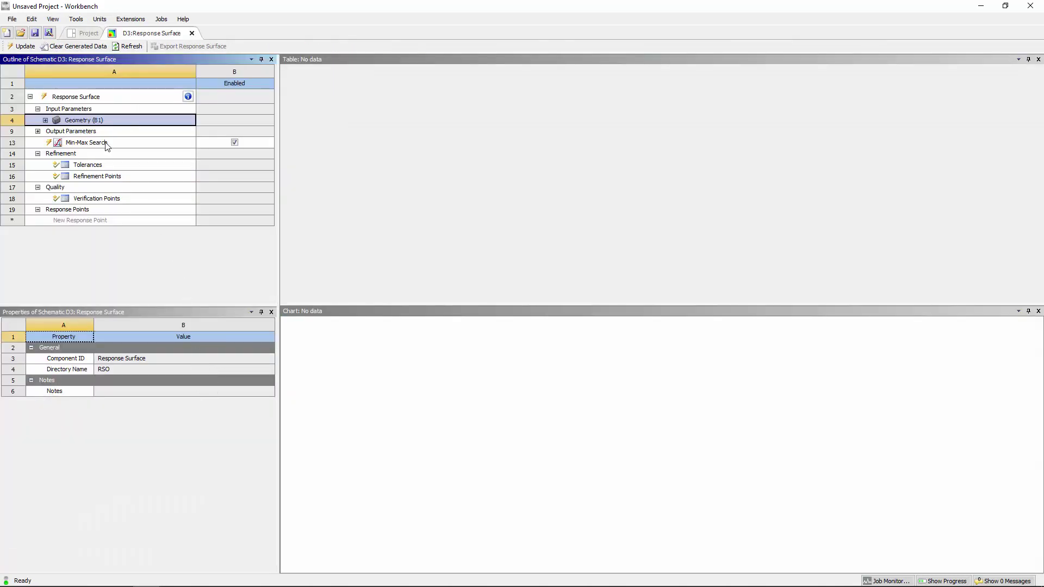
{"action": "left_click", "coordinate": [106, 143]}
{"action": "left_click", "coordinate": [100, 168]}
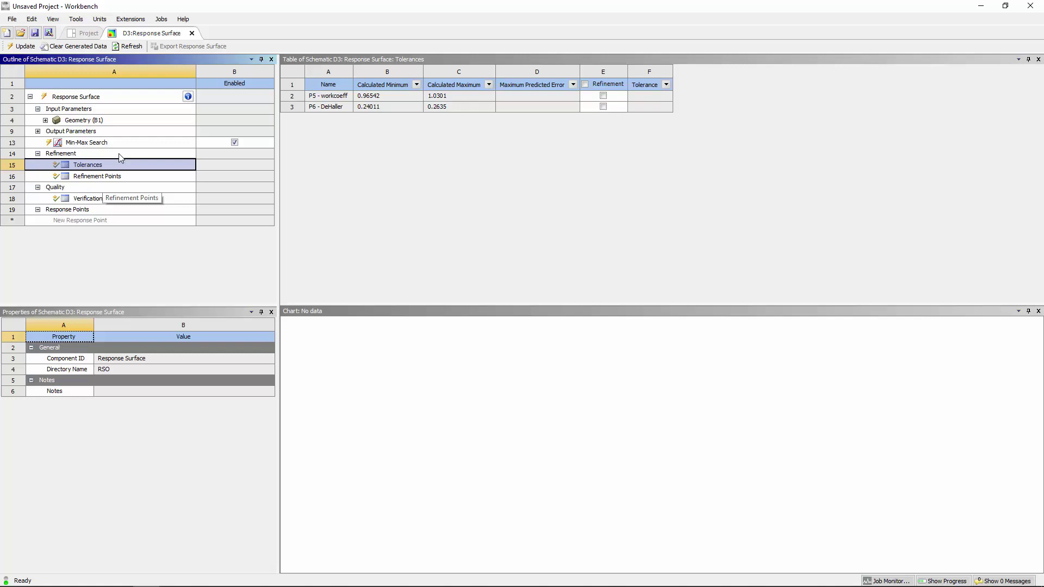
{"action": "left_click", "coordinate": [192, 33]}
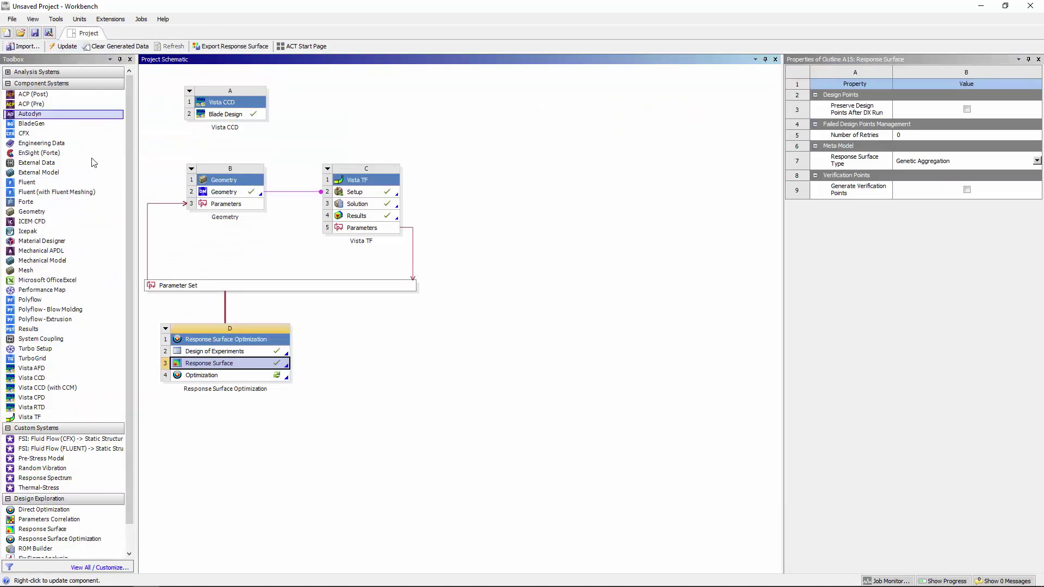
{"action": "left_click", "coordinate": [217, 376]}
Step: Make workcoeff seek a target of 1 with a lower-bound constraint of 0.99
{"action": "double_click", "coordinate": [217, 375]}
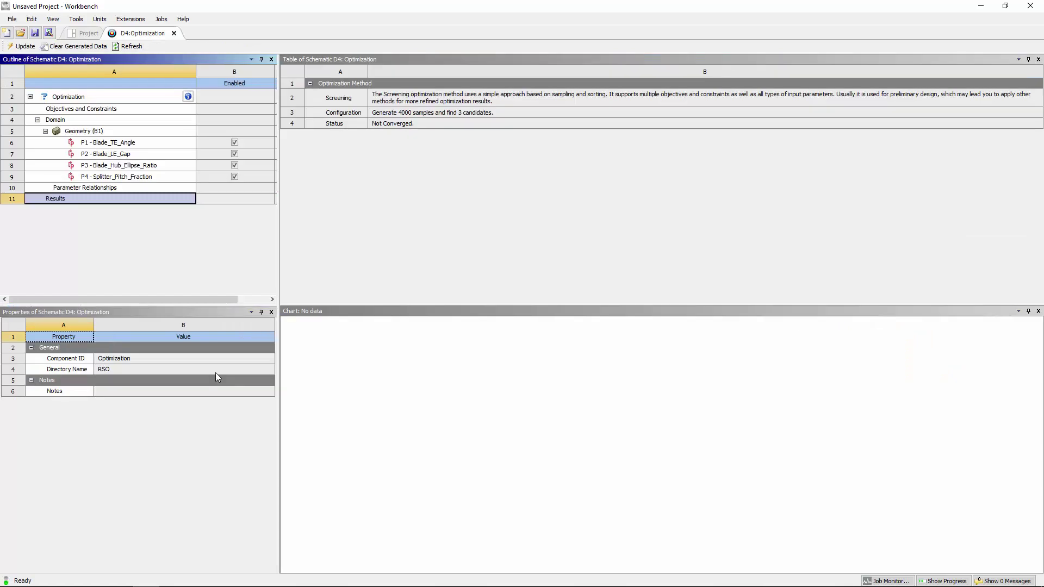
{"action": "left_click", "coordinate": [121, 110]}
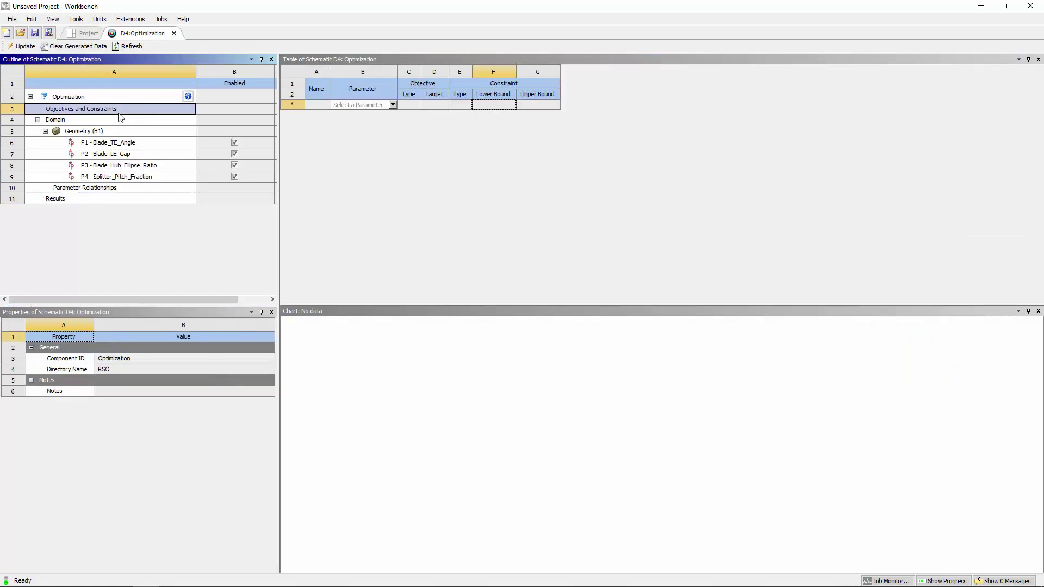
{"action": "left_click", "coordinate": [392, 105]}
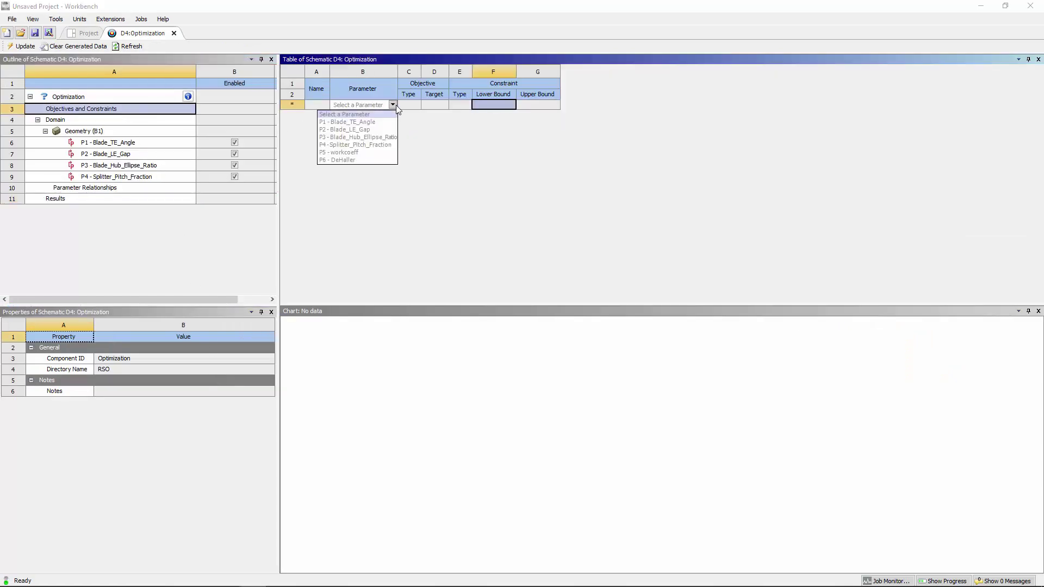
{"action": "left_click", "coordinate": [374, 158]}
{"action": "left_click", "coordinate": [448, 105]}
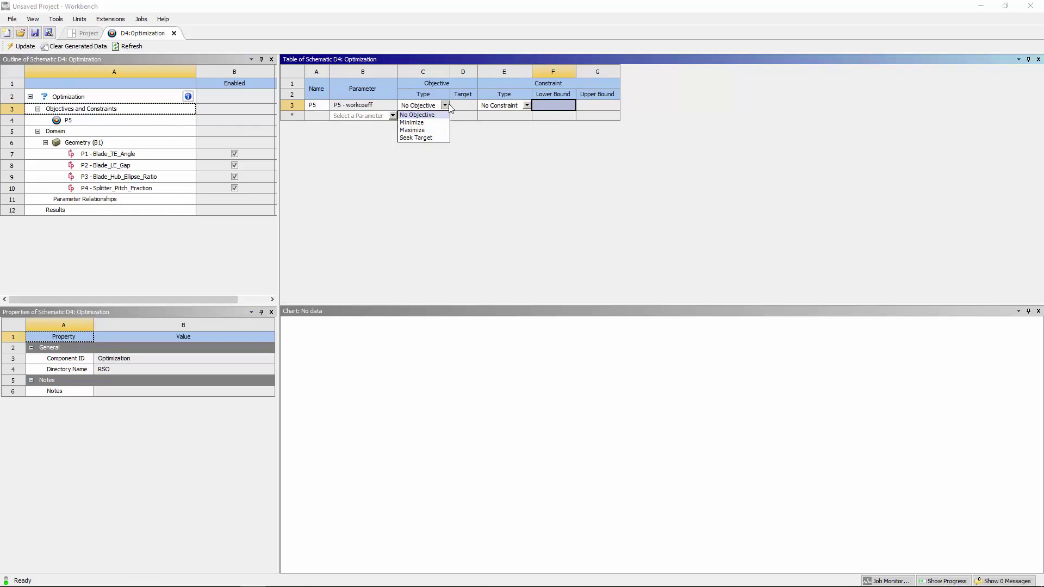
{"action": "left_click", "coordinate": [439, 140]}
{"action": "left_click", "coordinate": [482, 107]}
{"action": "type", "text": "1"}
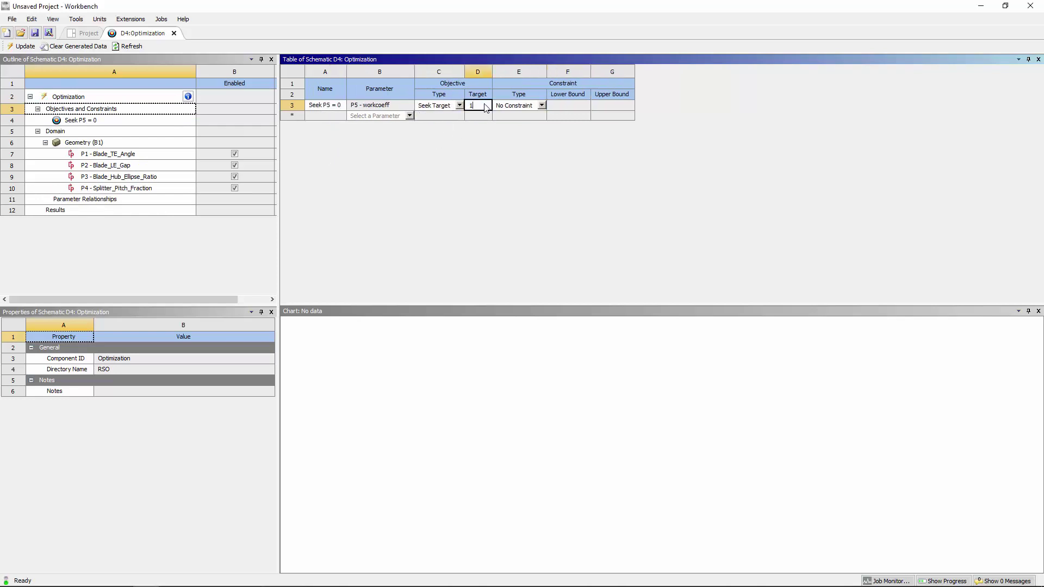
{"action": "left_click", "coordinate": [542, 106]}
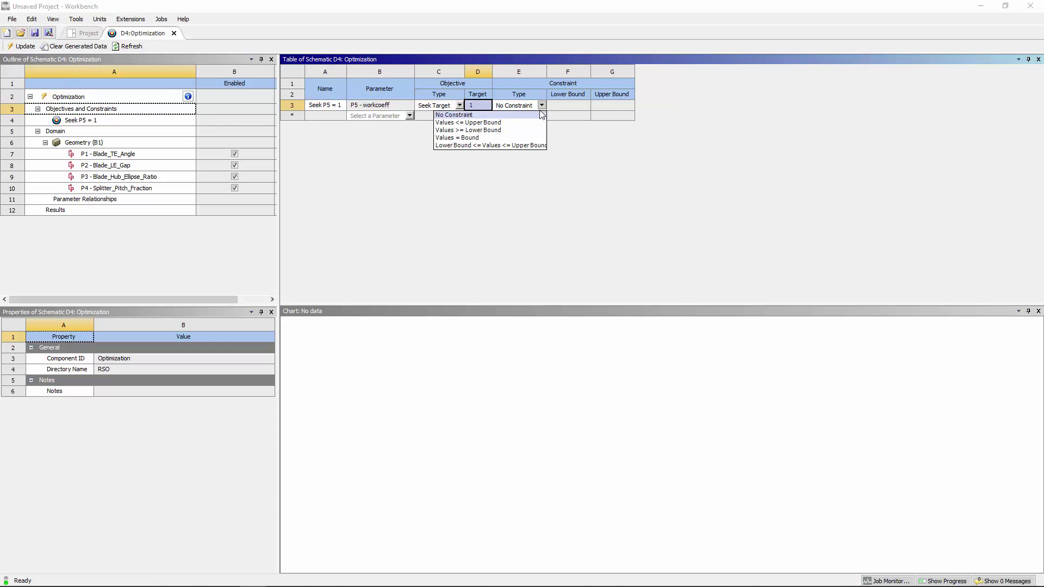
{"action": "left_click", "coordinate": [531, 131]}
{"action": "left_click", "coordinate": [613, 107]}
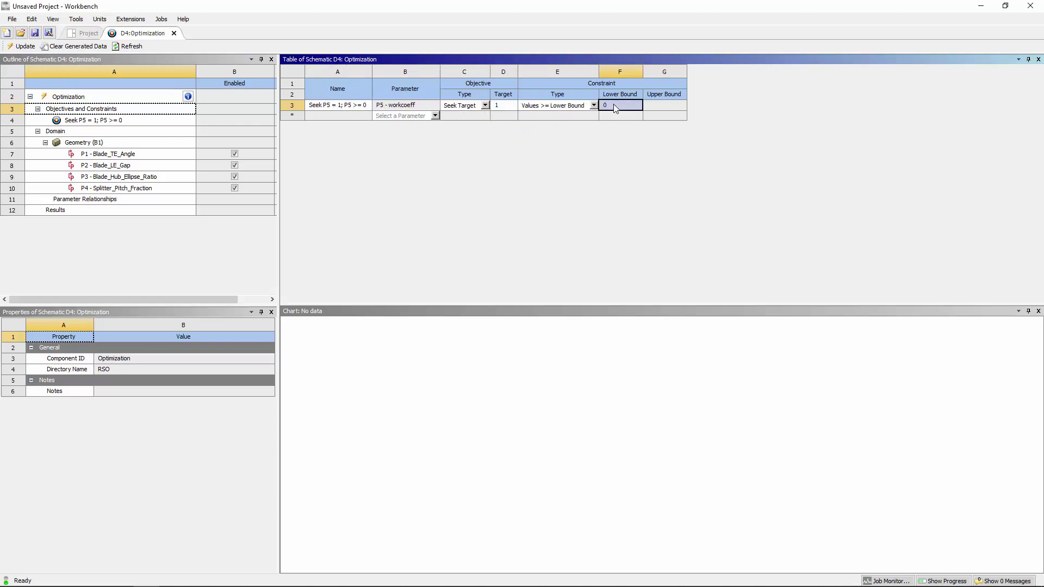
{"action": "left_click", "coordinate": [615, 107]}
{"action": "type", "text": ".99"}
{"action": "key", "text": "Return"}
Step: Constrain DeHaller to a lower bound of 0.25 and run the optimization
{"action": "left_click", "coordinate": [443, 116]}
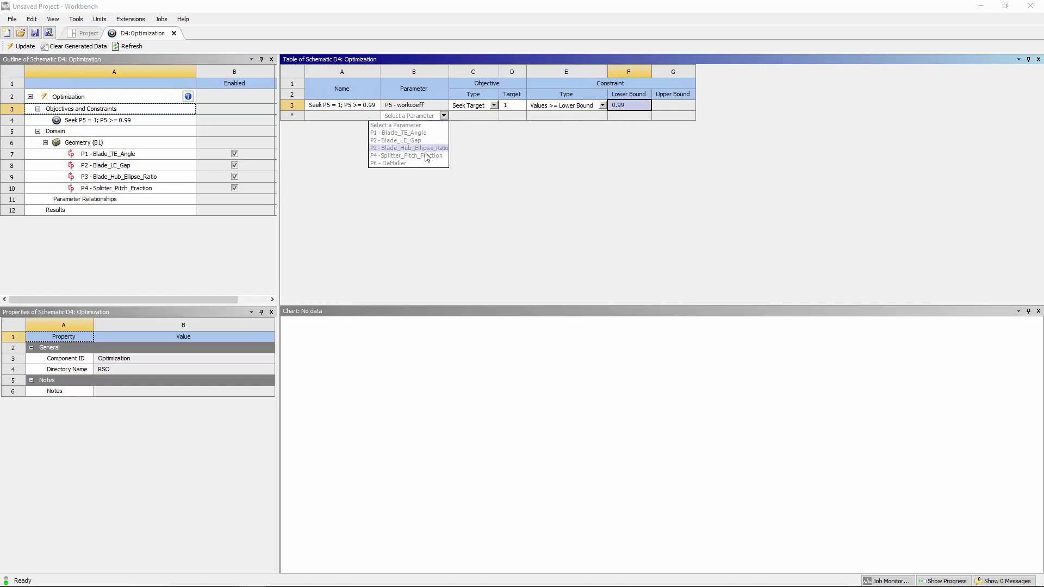
{"action": "left_click", "coordinate": [424, 166]}
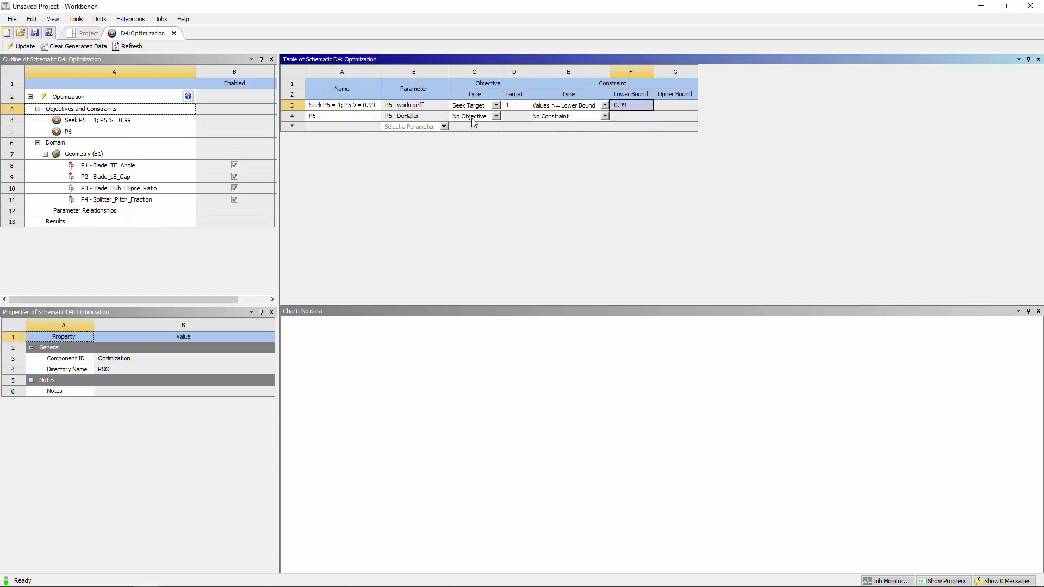
{"action": "left_click", "coordinate": [605, 116]}
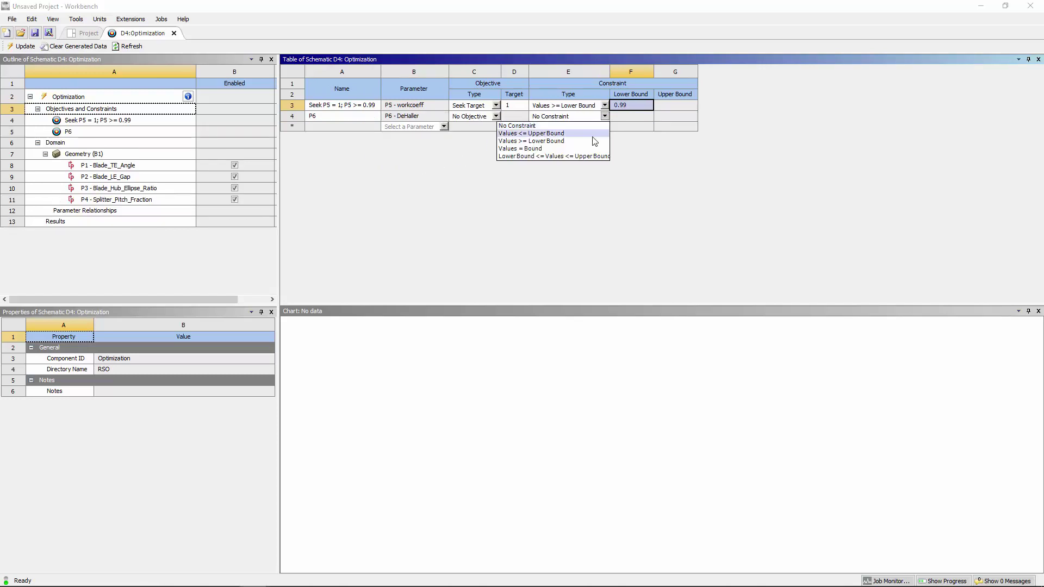
{"action": "left_click", "coordinate": [593, 147]}
{"action": "left_click", "coordinate": [625, 117]}
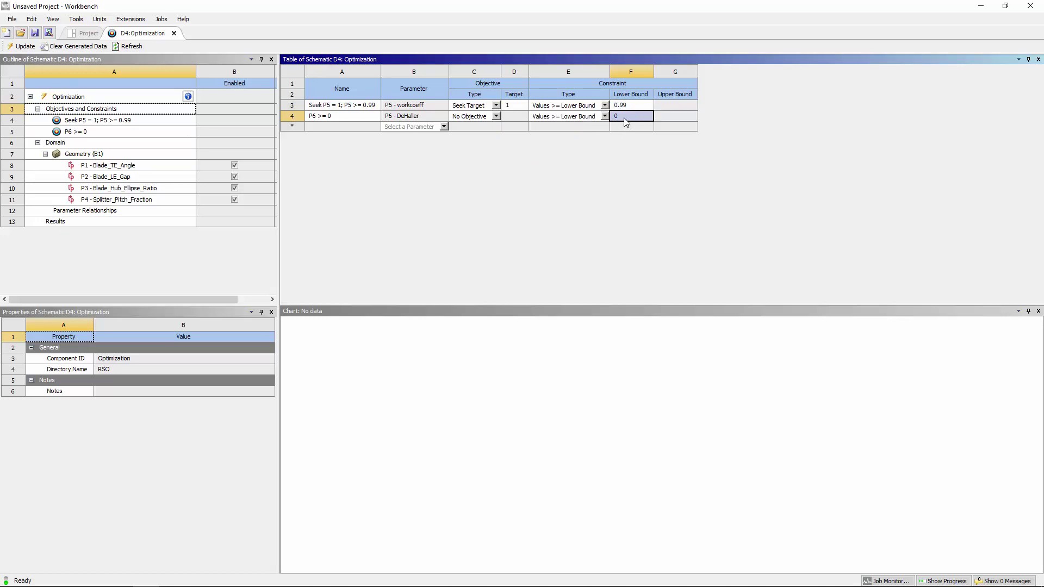
{"action": "type", "text": "0.25"}
{"action": "key", "text": "Return"}
{"action": "left_click", "coordinate": [24, 49]}
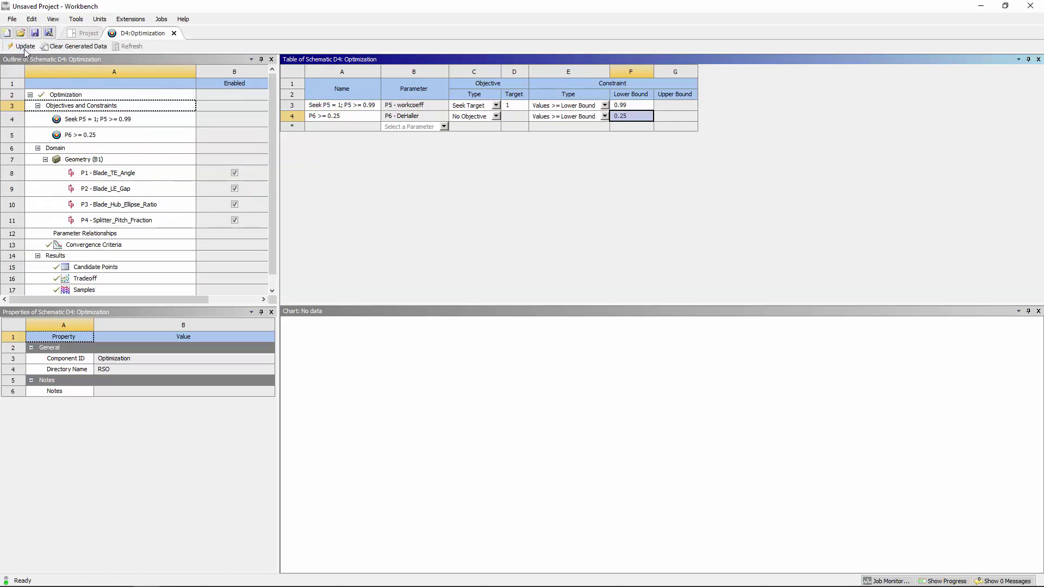
Step: Review the three candidate points' table and chart, then return to the Project Schematic
{"action": "left_click", "coordinate": [92, 268]}
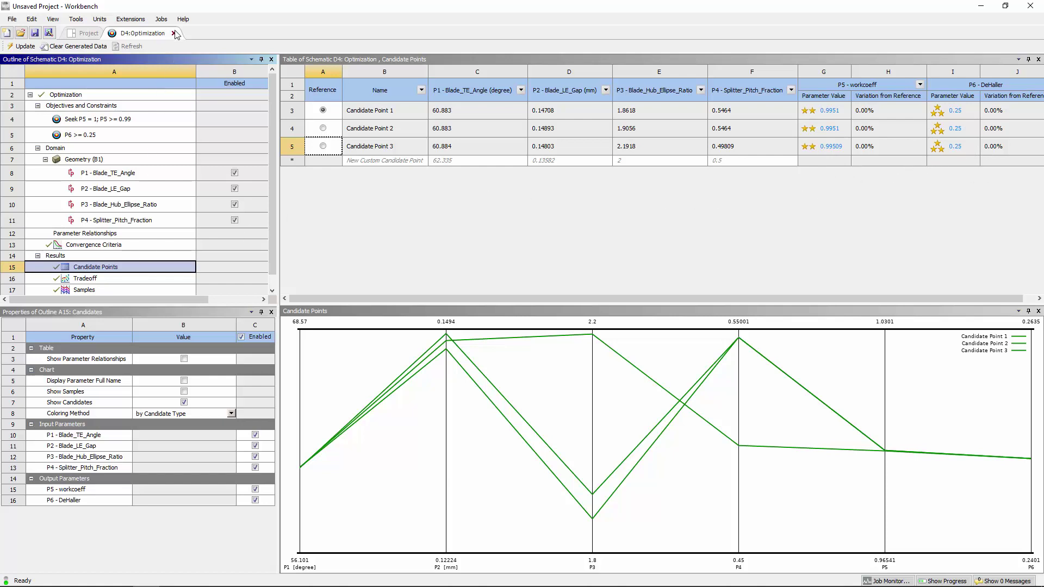
{"action": "left_click", "coordinate": [81, 34]}
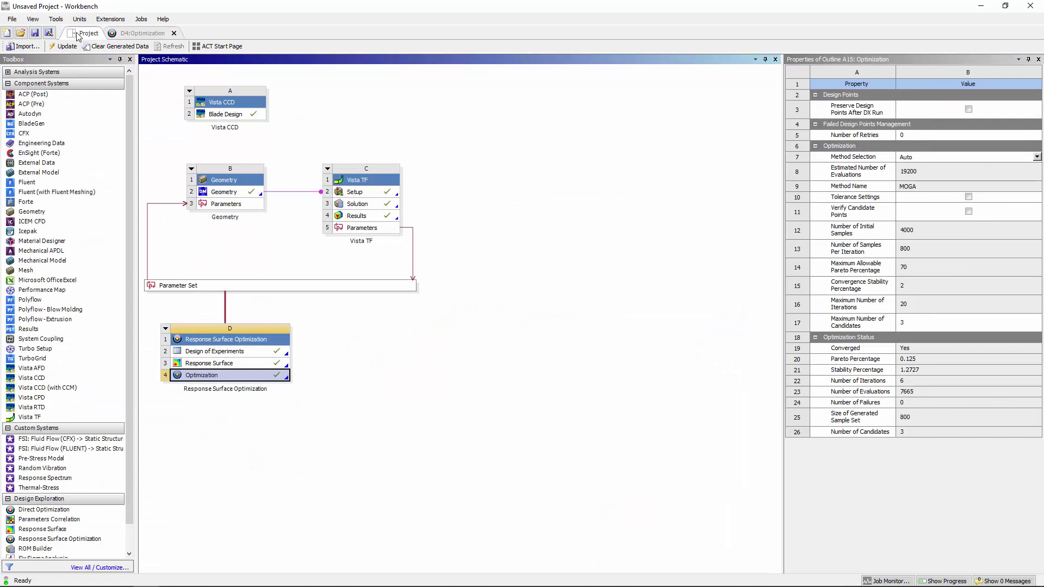